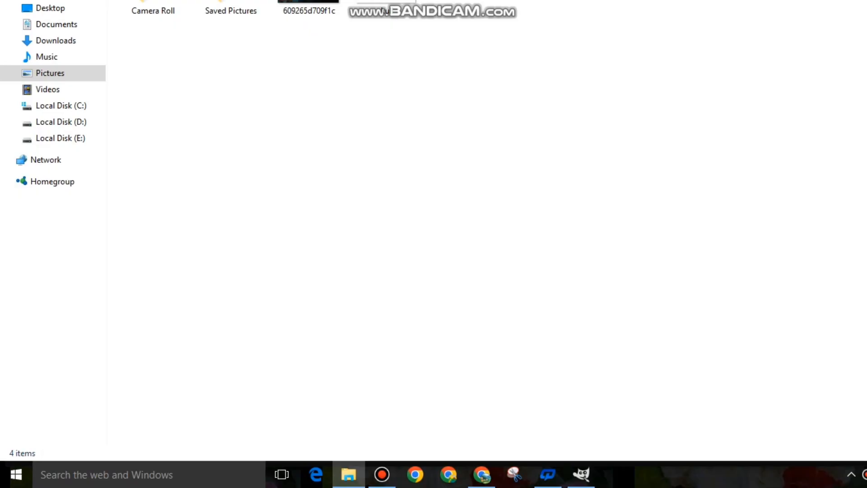
Load the photo 609265d709f1c from the Pictures folder into GIMP and add the kull image as a new layer over it
{"action": "left_click_drag", "start_coordinate": [309, 104], "coordinate": [533, 353]}
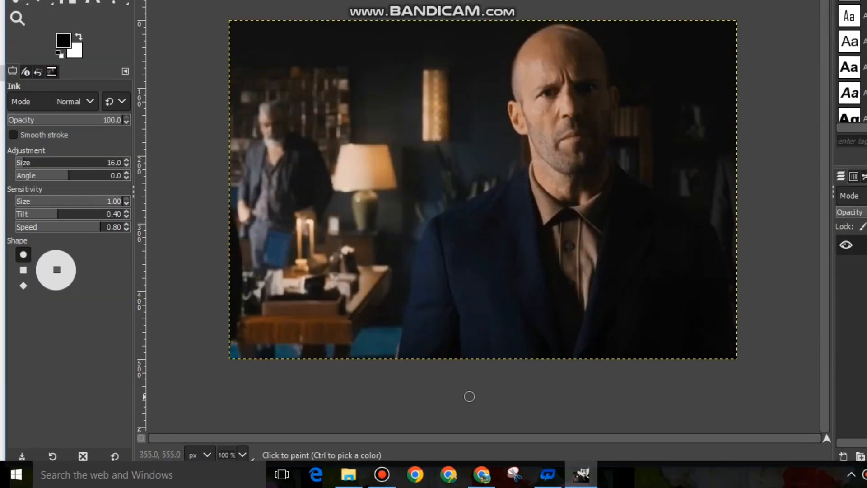
{"action": "left_click", "coordinate": [348, 475]}
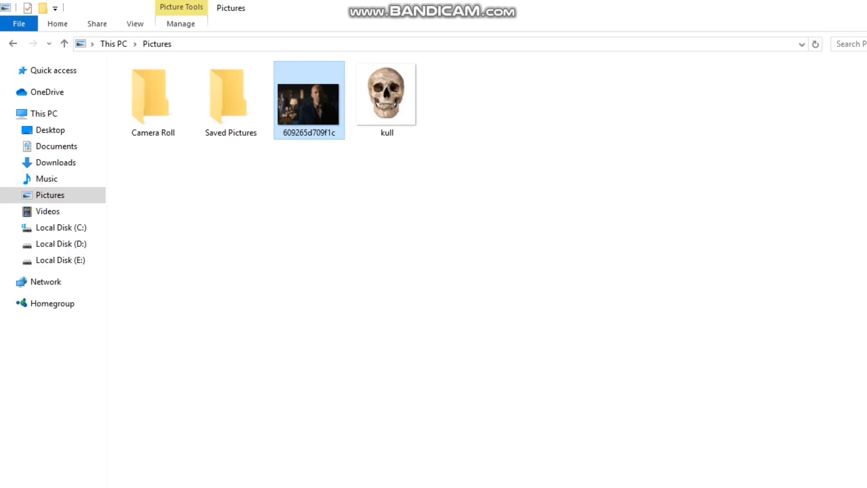
{"action": "left_click_drag", "start_coordinate": [388, 100], "coordinate": [541, 181]}
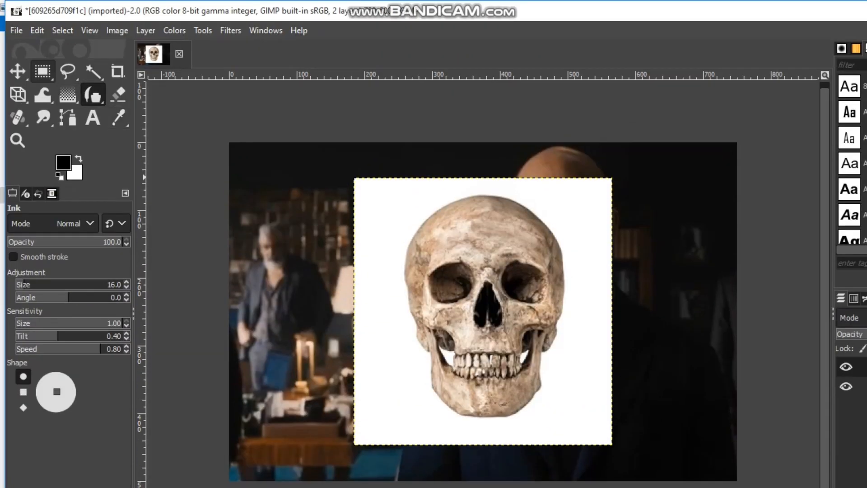
Scale the skull layer to about 250 × 258 px with its proportions kept and place it over the foreground man's head
{"action": "right_click", "coordinate": [18, 94]}
{"action": "left_click", "coordinate": [79, 139]}
{"action": "left_click_drag", "start_coordinate": [404, 238], "coordinate": [555, 236]}
{"action": "left_click_drag", "start_coordinate": [598, 193], "coordinate": [559, 195]}
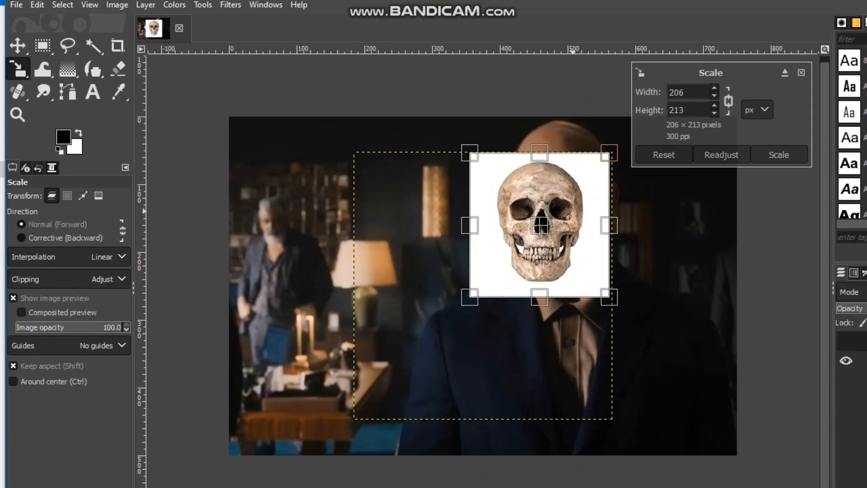
{"action": "left_click_drag", "start_coordinate": [512, 244], "coordinate": [503, 253]}
{"action": "left_click_drag", "start_coordinate": [596, 261], "coordinate": [645, 291]}
{"action": "left_click", "coordinate": [779, 155]}
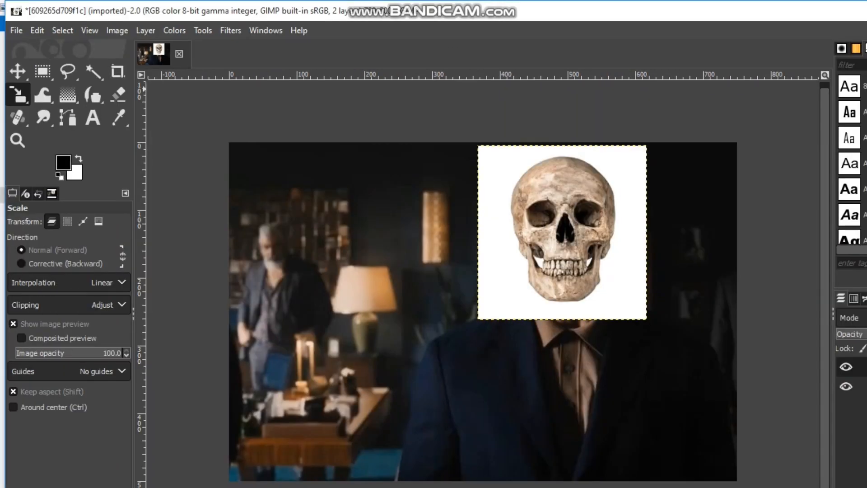
Select the white background around the skull with Fuzzy Select and clear it
{"action": "left_click", "coordinate": [93, 72]}
{"action": "left_click", "coordinate": [498, 172]}
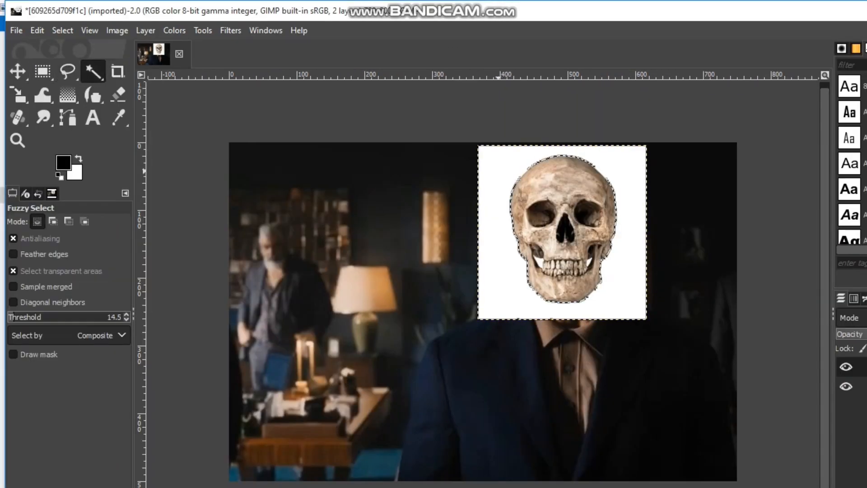
{"action": "right_click", "coordinate": [502, 181]}
{"action": "mouse_move", "coordinate": [542, 220]}
{"action": "left_click", "coordinate": [631, 385]}
Remove the two white gaps on either side of the skull's teeth using Fuzzy Select
{"action": "scroll", "coordinate": [547, 265], "scroll_direction": "up", "scroll_amount": 3}
{"action": "left_click", "coordinate": [527, 257]}
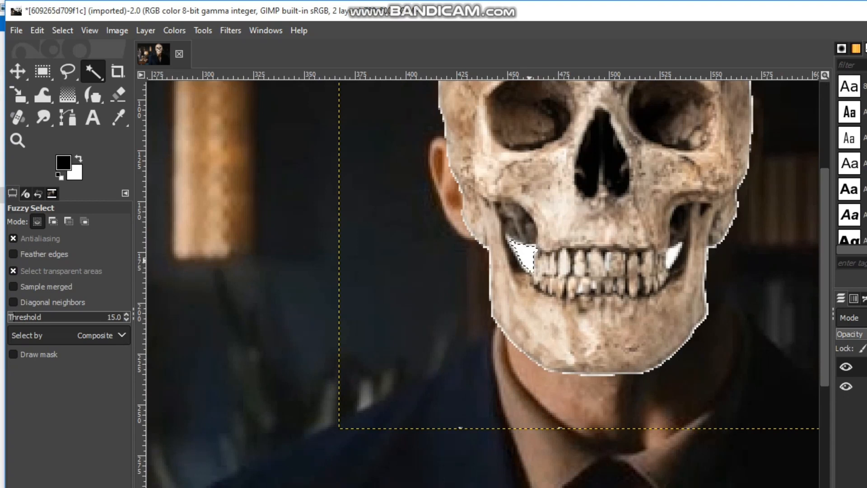
{"action": "right_click", "coordinate": [530, 258]}
{"action": "mouse_move", "coordinate": [557, 297]}
{"action": "left_click", "coordinate": [641, 221]}
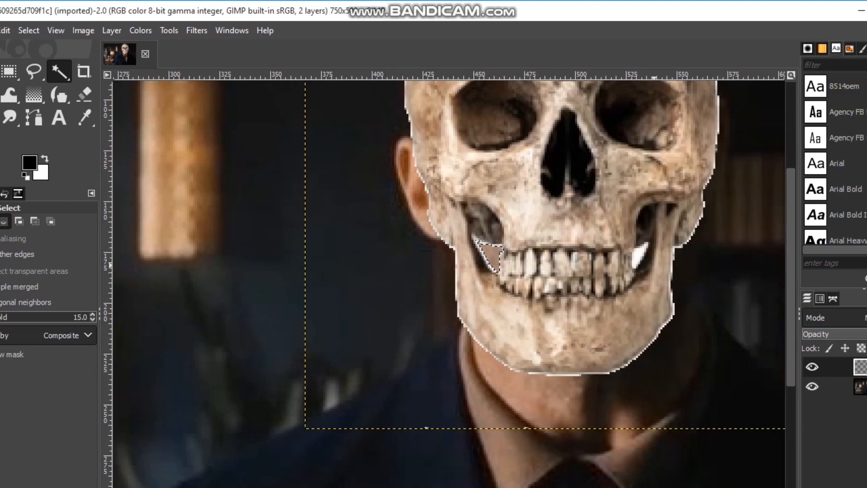
{"action": "right_click", "coordinate": [636, 263]}
{"action": "mouse_move", "coordinate": [666, 294]}
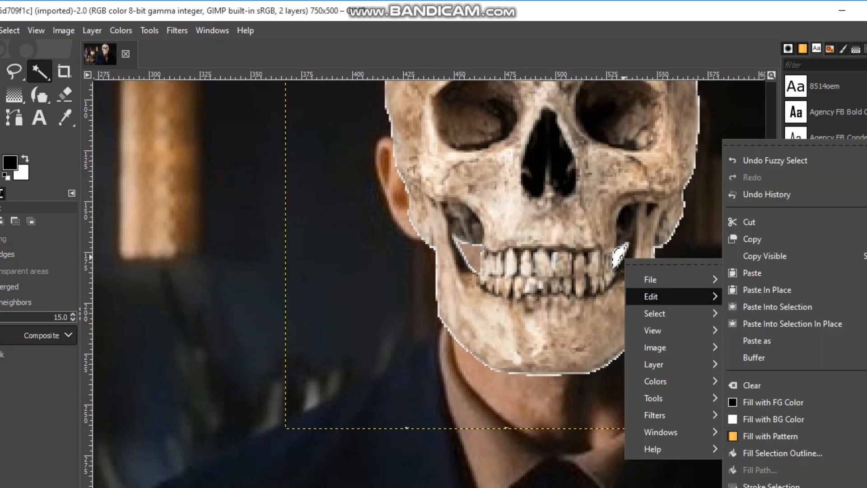
{"action": "left_click", "coordinate": [767, 240]}
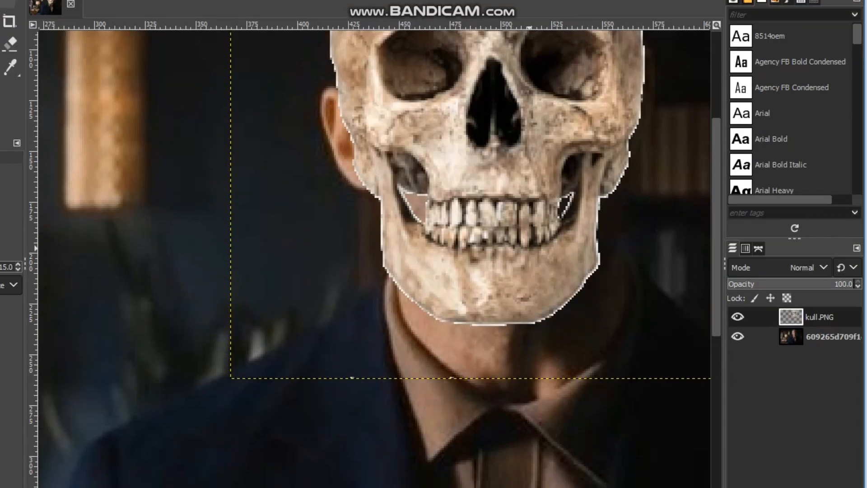
Move the skull layer slightly up with the Scale tool so its crown meets the top of the man's head
{"action": "scroll", "coordinate": [529, 248], "scroll_direction": "down", "scroll_amount": 6}
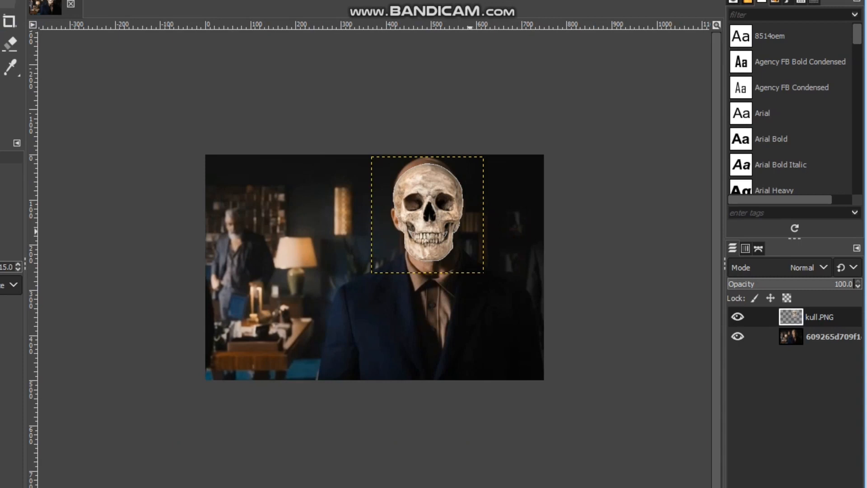
{"action": "scroll", "coordinate": [408, 232], "scroll_direction": "up", "scroll_amount": 2}
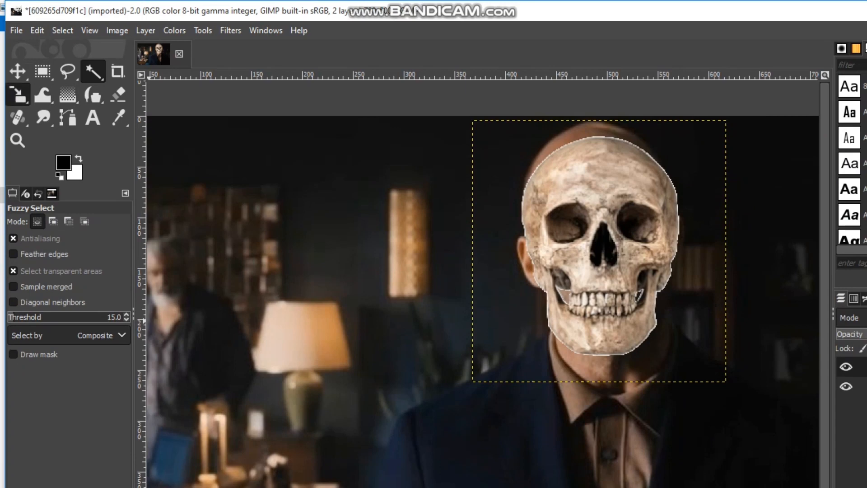
{"action": "left_click", "coordinate": [17, 95]}
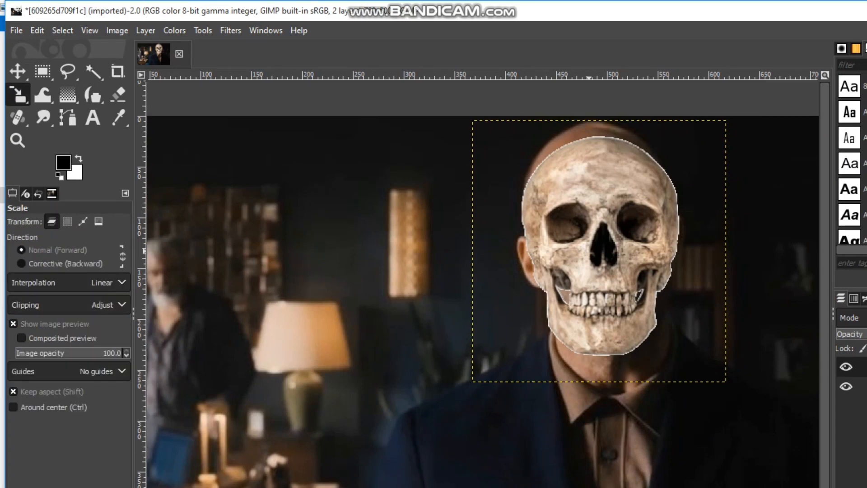
{"action": "left_click", "coordinate": [591, 250]}
{"action": "left_click_drag", "start_coordinate": [599, 245], "coordinate": [602, 230]}
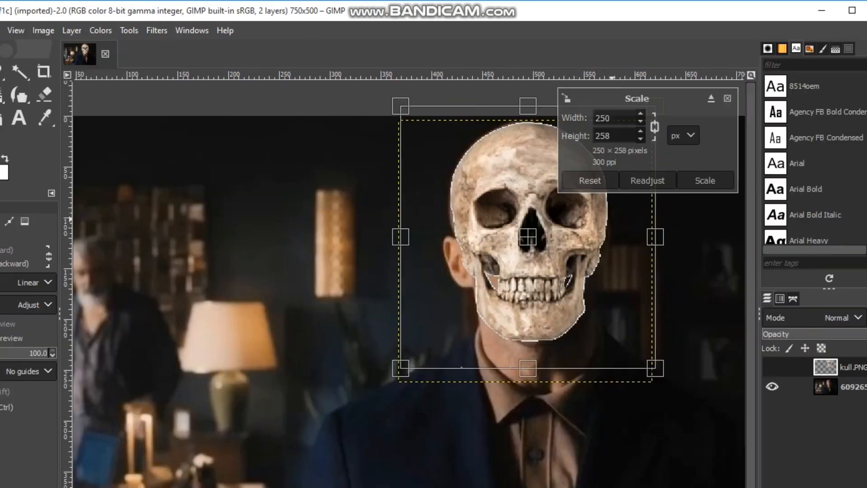
{"action": "left_click", "coordinate": [779, 180]}
Lower the skull layer's opacity to 27.3 and shift the skull slightly down to line up with the face
{"action": "left_click_drag", "start_coordinate": [797, 333], "coordinate": [762, 334]}
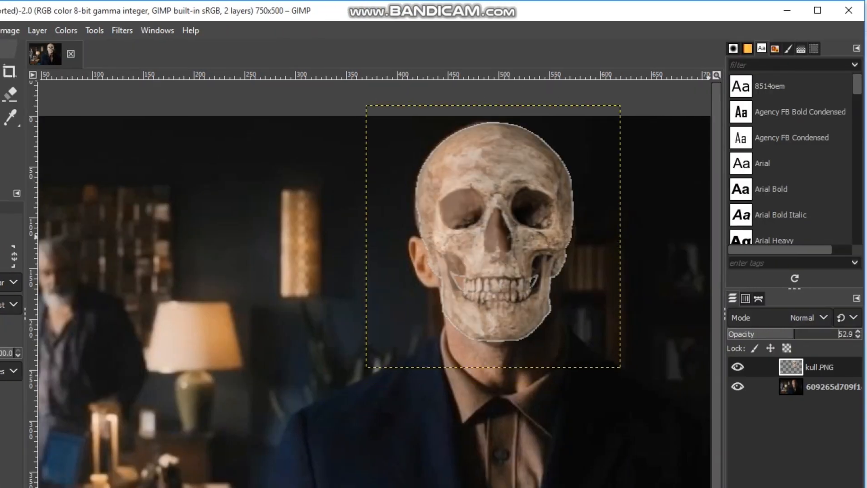
{"action": "left_click", "coordinate": [520, 292]}
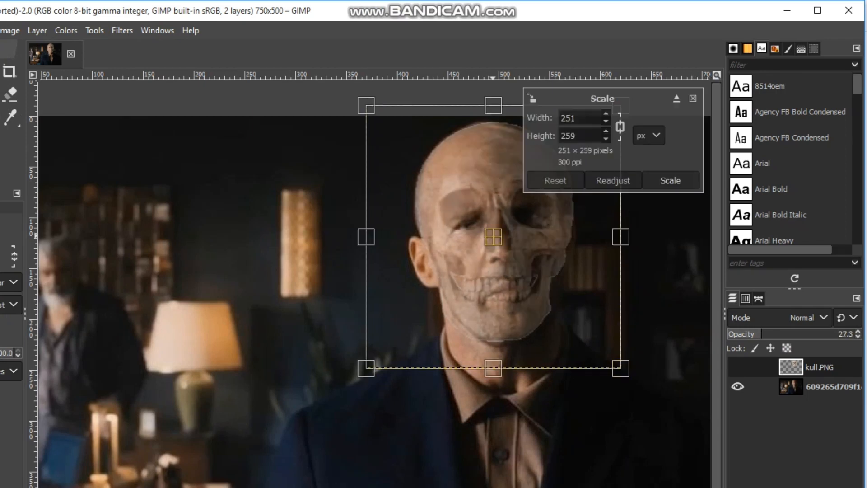
{"action": "mouse_move", "coordinate": [493, 236]}
{"action": "left_mouse_down"}
{"action": "mouse_move", "coordinate": [492, 262]}
{"action": "mouse_move", "coordinate": [409, 275]}
{"action": "mouse_move", "coordinate": [495, 246]}
{"action": "left_mouse_up"}
{"action": "key", "text": "Return"}
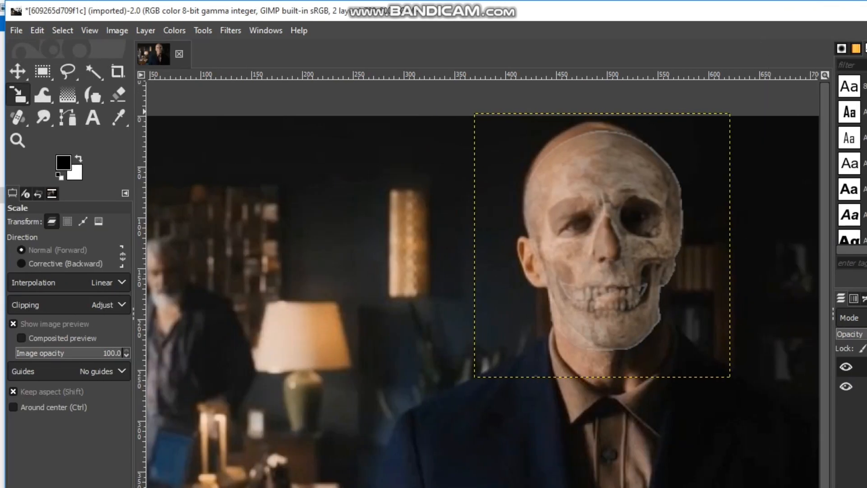
Distort the skull layer with Perspective to match the tilted face and set its opacity to 46.5
{"action": "left_click", "coordinate": [19, 94]}
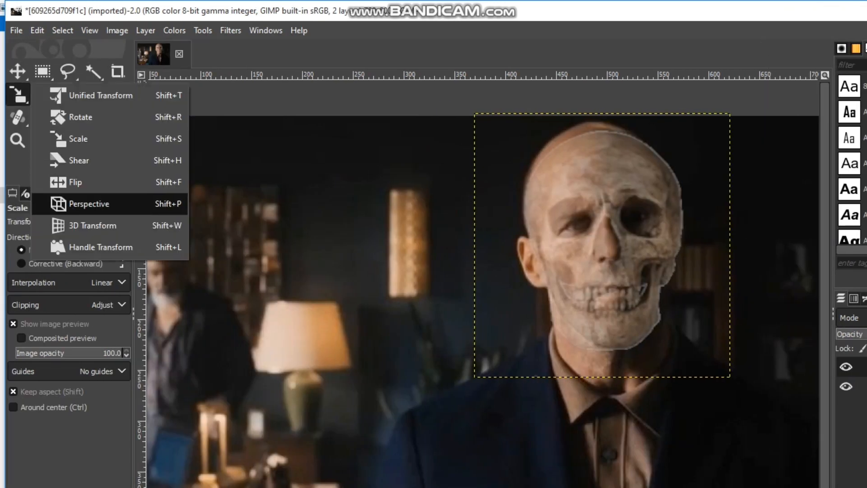
{"action": "left_click", "coordinate": [89, 204]}
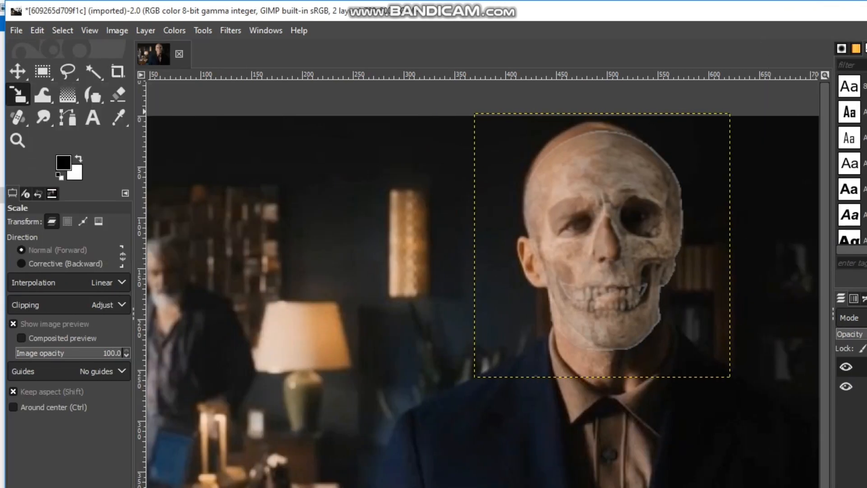
{"action": "left_click", "coordinate": [603, 245]}
{"action": "left_click_drag", "start_coordinate": [731, 377], "coordinate": [730, 376]}
{"action": "left_click_drag", "start_coordinate": [474, 377], "coordinate": [482, 375]}
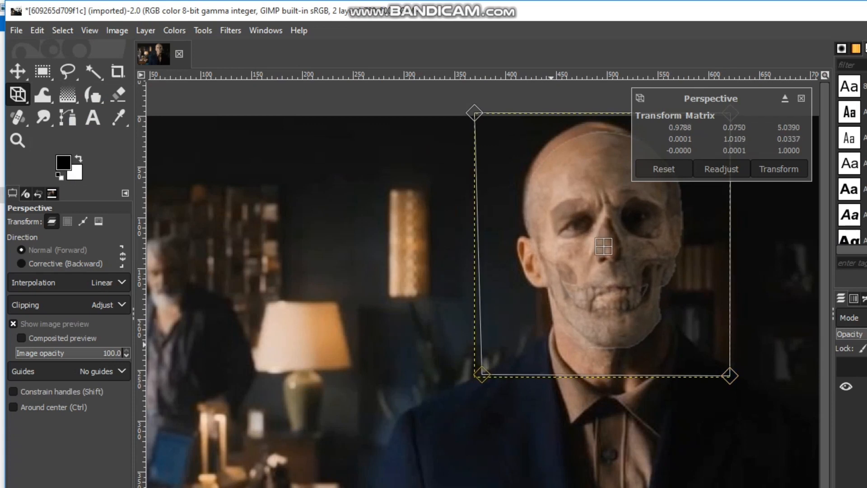
{"action": "left_click_drag", "start_coordinate": [474, 113], "coordinate": [433, 113]}
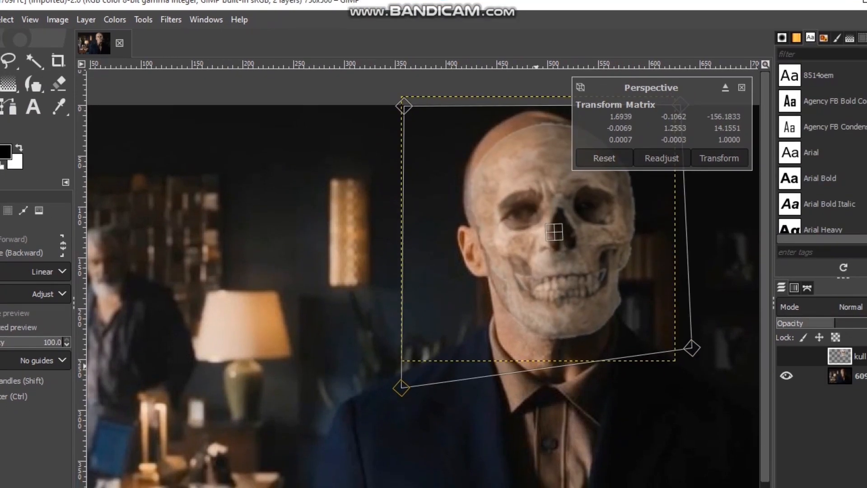
{"action": "left_click_drag", "start_coordinate": [714, 359], "coordinate": [681, 339]}
{"action": "left_click_drag", "start_coordinate": [610, 329], "coordinate": [608, 330]}
{"action": "left_click_drag", "start_coordinate": [355, 106], "coordinate": [336, 97]}
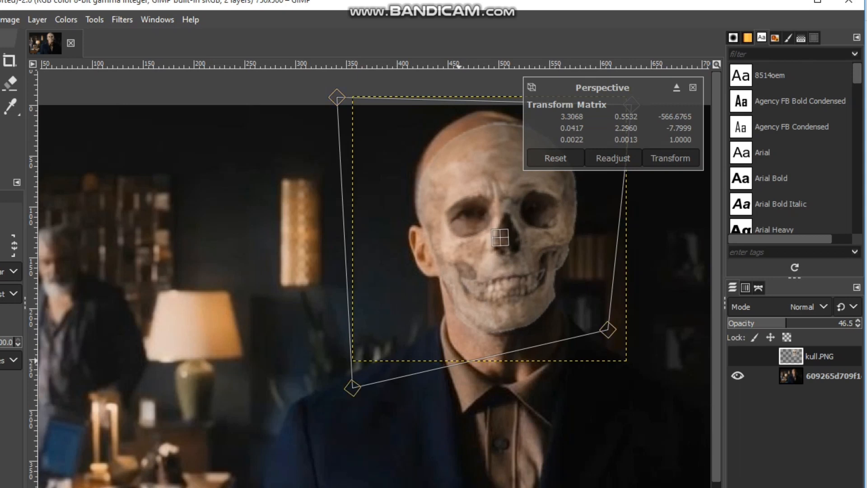
{"action": "left_click_drag", "start_coordinate": [352, 386], "coordinate": [348, 383]}
{"action": "left_click", "coordinate": [677, 158]}
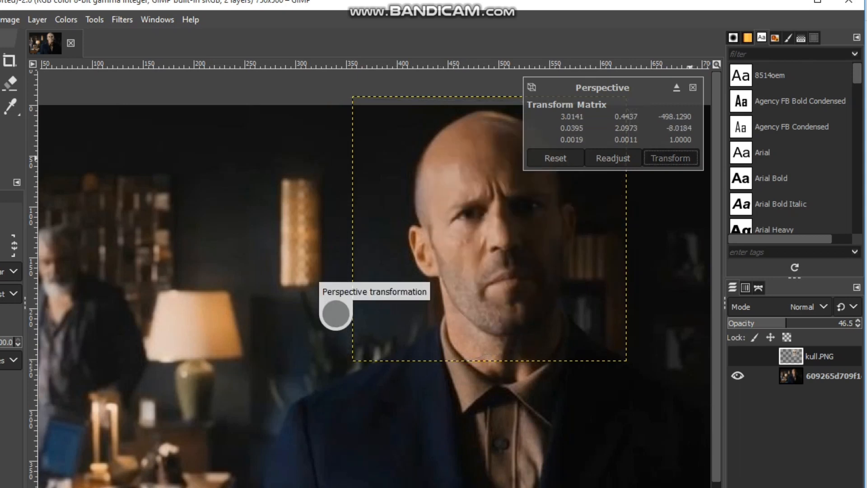
Apply a second Perspective transform that pulls the skull layer's upper corners inward to fit the man's forehead
{"action": "left_click", "coordinate": [570, 194]}
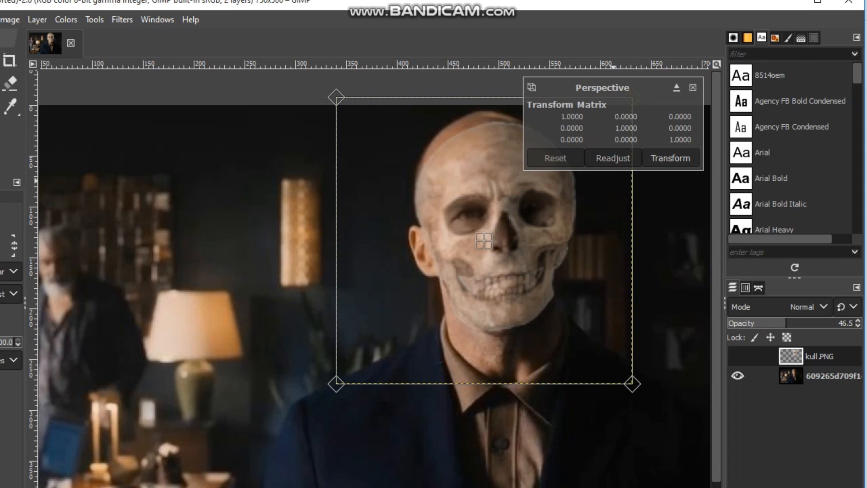
{"action": "left_click_drag", "start_coordinate": [608, 185], "coordinate": [588, 182]}
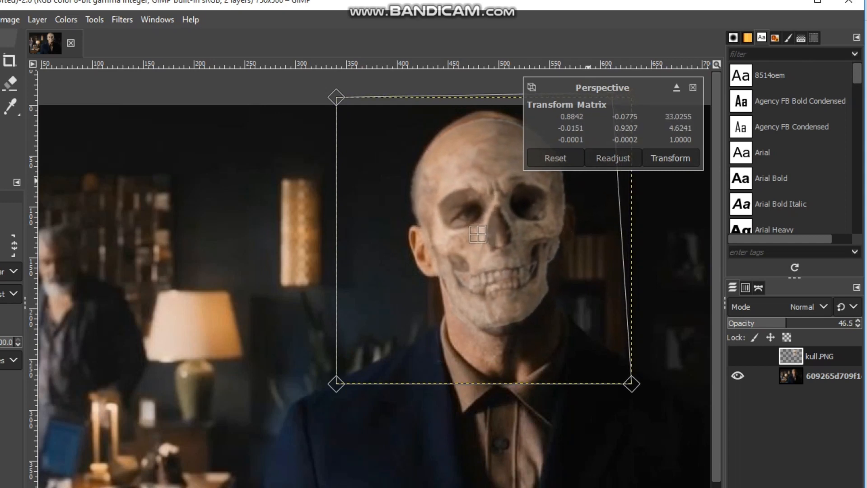
{"action": "left_click_drag", "start_coordinate": [337, 96], "coordinate": [345, 95]}
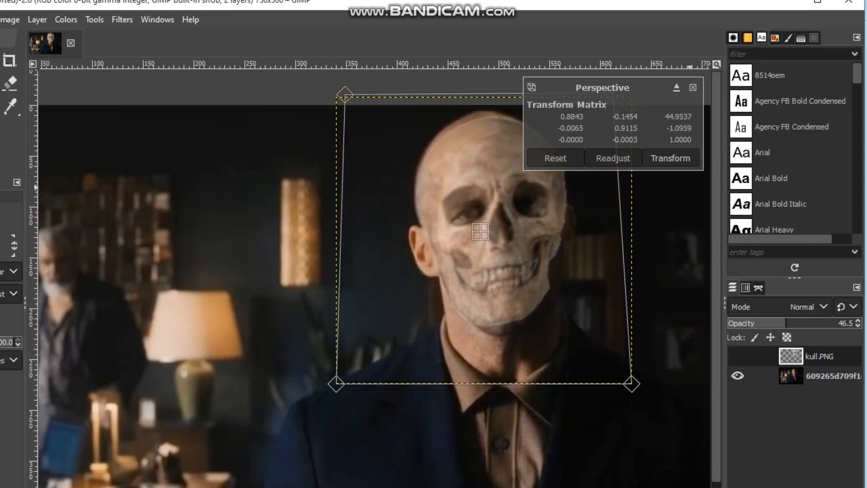
{"action": "left_click", "coordinate": [671, 158]}
Apply another Perspective transform that extends the skull layer's lower corners downward to align the jaw with the man's chin
{"action": "left_click", "coordinate": [705, 169]}
{"action": "left_click_drag", "start_coordinate": [593, 348], "coordinate": [604, 372]}
{"action": "left_click_drag", "start_coordinate": [434, 351], "coordinate": [439, 362]}
{"action": "left_click_drag", "start_coordinate": [390, 137], "coordinate": [398, 138]}
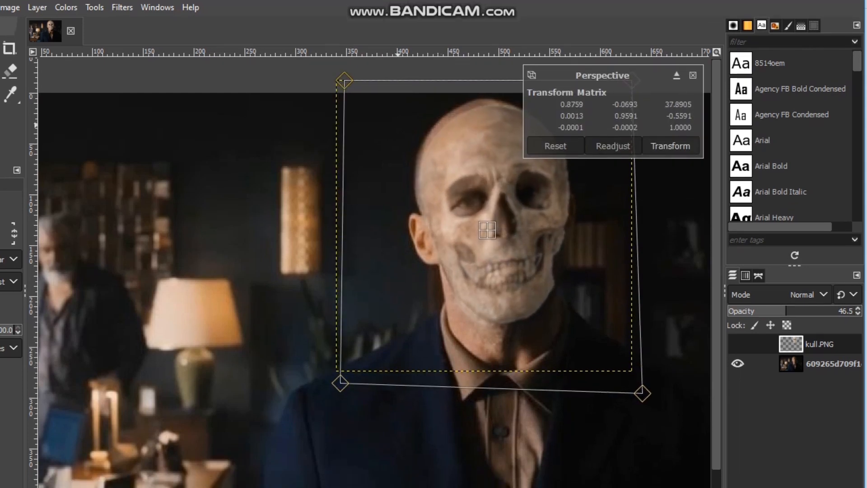
{"action": "left_click_drag", "start_coordinate": [344, 80], "coordinate": [336, 81]}
{"action": "left_click_drag", "start_coordinate": [642, 393], "coordinate": [639, 394]}
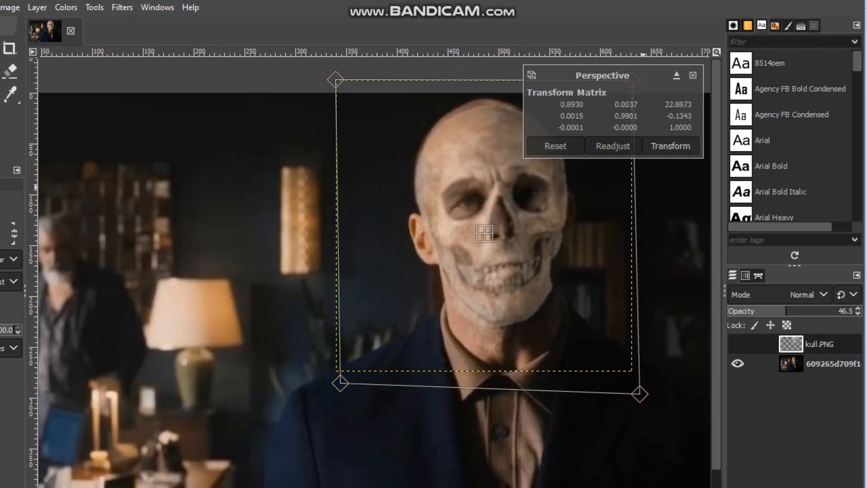
{"action": "key", "text": "Return"}
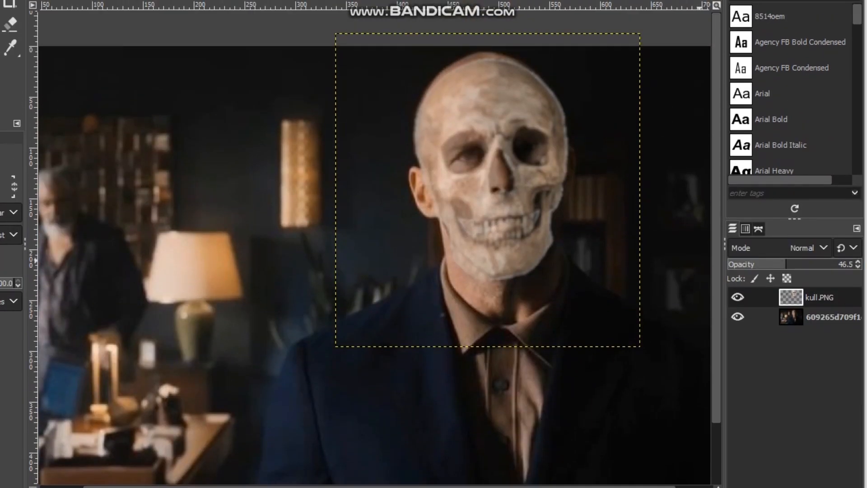
Raise the skull layer's opacity but keep it slightly see-through, and erase the skull's forehead edge with a Hardness 075 eraser of size 143
{"action": "left_click_drag", "start_coordinate": [786, 265], "coordinate": [855, 264]}
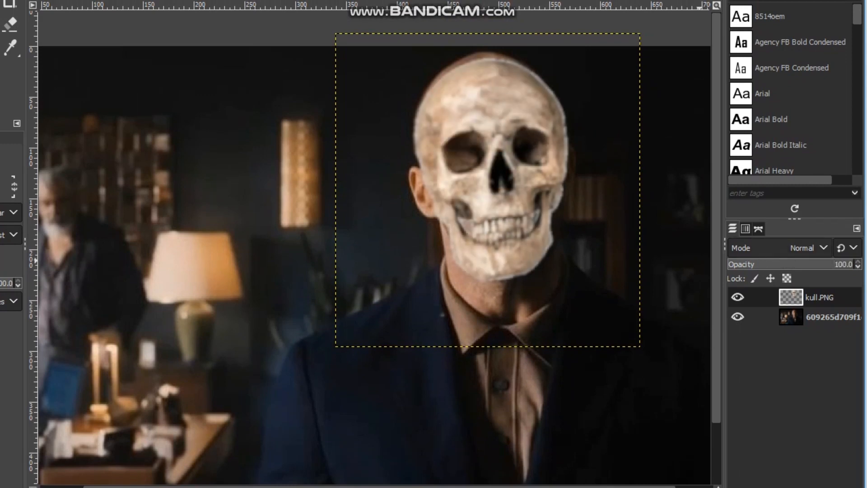
{"action": "left_click_drag", "start_coordinate": [853, 264], "coordinate": [814, 264]}
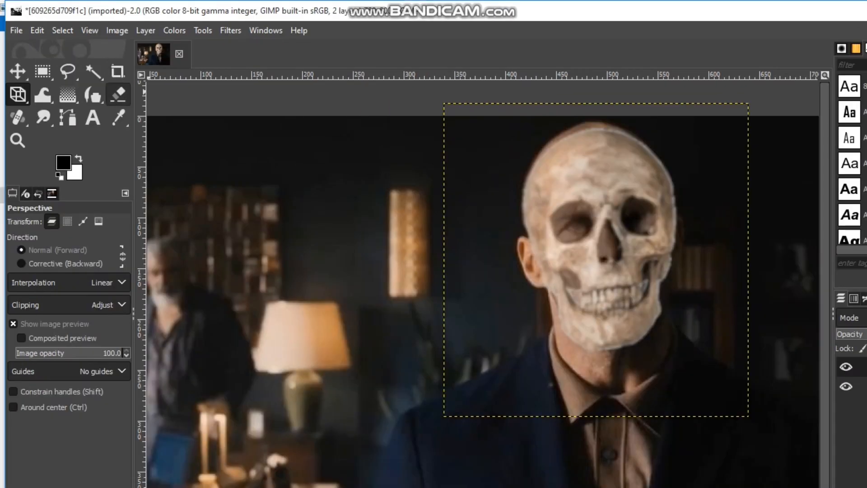
{"action": "key", "text": "shift+e"}
{"action": "mouse_move", "coordinate": [516, 138]}
{"action": "left_mouse_down"}
{"action": "mouse_move", "coordinate": [481, 139]}
{"action": "mouse_move", "coordinate": [474, 184]}
{"action": "mouse_move", "coordinate": [538, 97]}
{"action": "mouse_move", "coordinate": [602, 67]}
{"action": "mouse_move", "coordinate": [669, 120]}
{"action": "mouse_move", "coordinate": [566, 110]}
{"action": "left_mouse_up"}
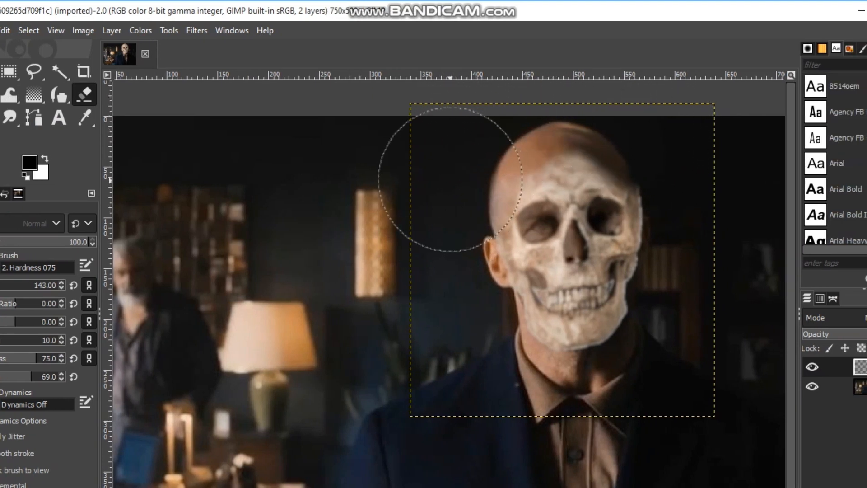
{"action": "mouse_move", "coordinate": [450, 307]}
{"action": "left_mouse_down"}
{"action": "mouse_move", "coordinate": [449, 151]}
{"action": "mouse_move", "coordinate": [470, 155]}
{"action": "mouse_move", "coordinate": [454, 225]}
{"action": "mouse_move", "coordinate": [491, 165]}
{"action": "mouse_move", "coordinate": [475, 201]}
{"action": "left_mouse_up"}
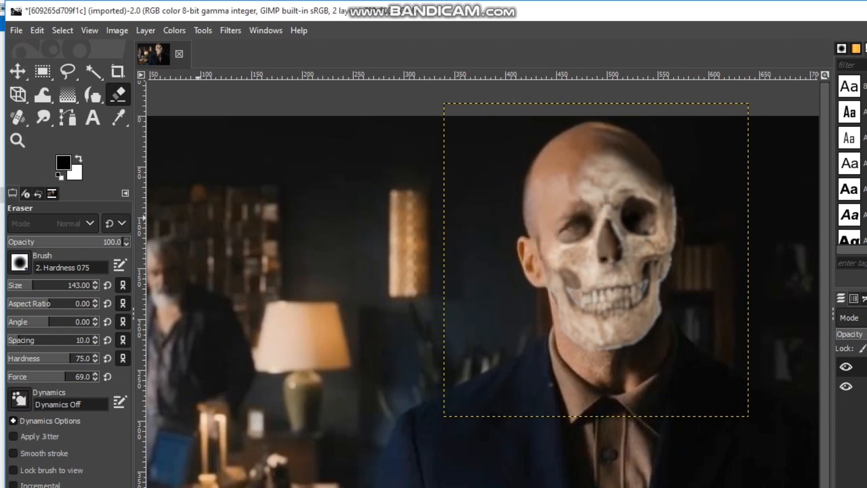
Switch the eraser to the Hardness 050 brush at size 51 and erase the skull over the ear-side eye, cheek and forehead
{"action": "left_click", "coordinate": [20, 263]}
{"action": "left_click", "coordinate": [37, 301]}
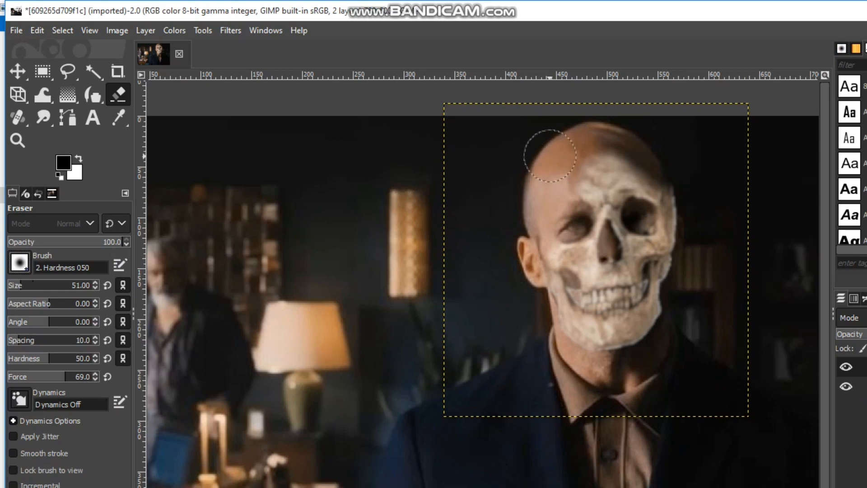
{"action": "mouse_move", "coordinate": [542, 154]}
{"action": "left_mouse_down"}
{"action": "mouse_move", "coordinate": [555, 198]}
{"action": "mouse_move", "coordinate": [576, 155]}
{"action": "mouse_move", "coordinate": [558, 198]}
{"action": "left_mouse_up"}
{"action": "mouse_move", "coordinate": [525, 255]}
{"action": "left_mouse_down"}
{"action": "mouse_move", "coordinate": [590, 214]}
{"action": "mouse_move", "coordinate": [573, 248]}
{"action": "mouse_move", "coordinate": [523, 291]}
{"action": "mouse_move", "coordinate": [564, 209]}
{"action": "mouse_move", "coordinate": [568, 161]}
{"action": "mouse_move", "coordinate": [579, 190]}
{"action": "mouse_move", "coordinate": [606, 149]}
{"action": "mouse_move", "coordinate": [639, 142]}
{"action": "mouse_move", "coordinate": [595, 127]}
{"action": "mouse_move", "coordinate": [628, 126]}
{"action": "left_mouse_up"}
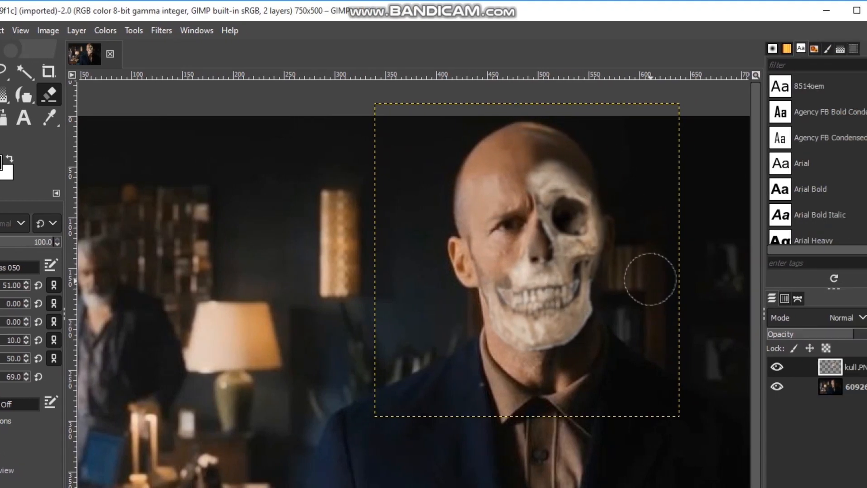
Erase the skull's outer edges along the jaw and chin to blend them into the man's face
{"action": "mouse_move", "coordinate": [634, 285]}
{"action": "left_mouse_down"}
{"action": "mouse_move", "coordinate": [592, 335]}
{"action": "mouse_move", "coordinate": [601, 306]}
{"action": "mouse_move", "coordinate": [559, 352]}
{"action": "mouse_move", "coordinate": [514, 362]}
{"action": "mouse_move", "coordinate": [483, 350]}
{"action": "mouse_move", "coordinate": [490, 329]}
{"action": "mouse_move", "coordinate": [449, 341]}
{"action": "mouse_move", "coordinate": [458, 300]}
{"action": "mouse_move", "coordinate": [513, 360]}
{"action": "mouse_move", "coordinate": [486, 335]}
{"action": "mouse_move", "coordinate": [472, 299]}
{"action": "left_mouse_up"}
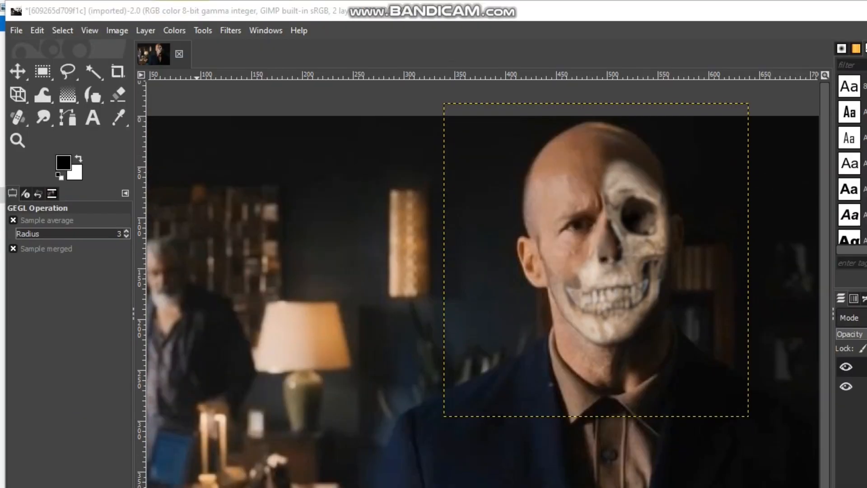
Apply a Hue-Saturation adjustment to the skull layer with hue 2.2, lightness -17.7 and saturation 40.9
{"action": "key", "text": "alt+c"}
{"action": "key", "text": "Down"}
{"action": "key", "text": "Down"}
{"action": "key", "text": "Down"}
{"action": "key", "text": "Down"}
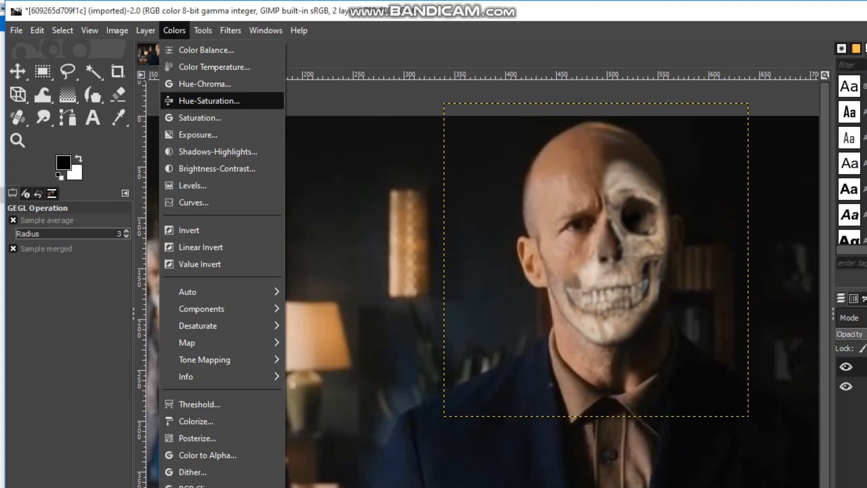
{"action": "key", "text": "Return"}
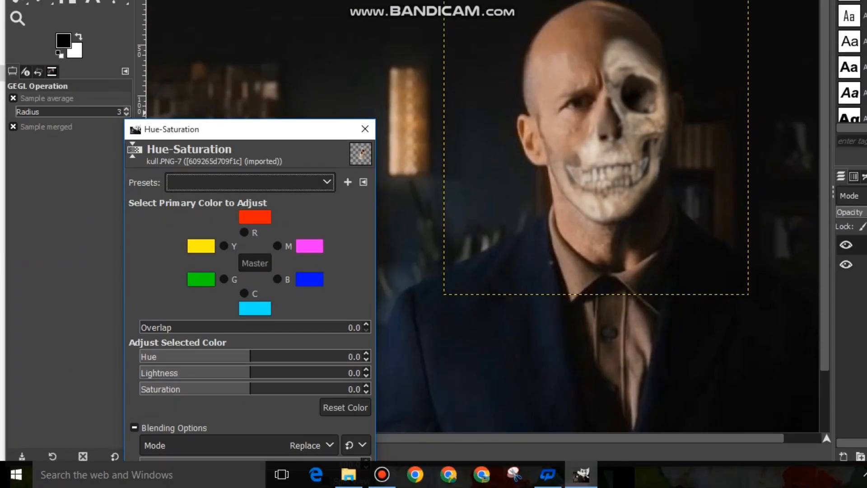
{"action": "left_click_drag", "start_coordinate": [250, 479], "coordinate": [230, 478]}
{"action": "left_click_drag", "start_coordinate": [229, 356], "coordinate": [254, 357]}
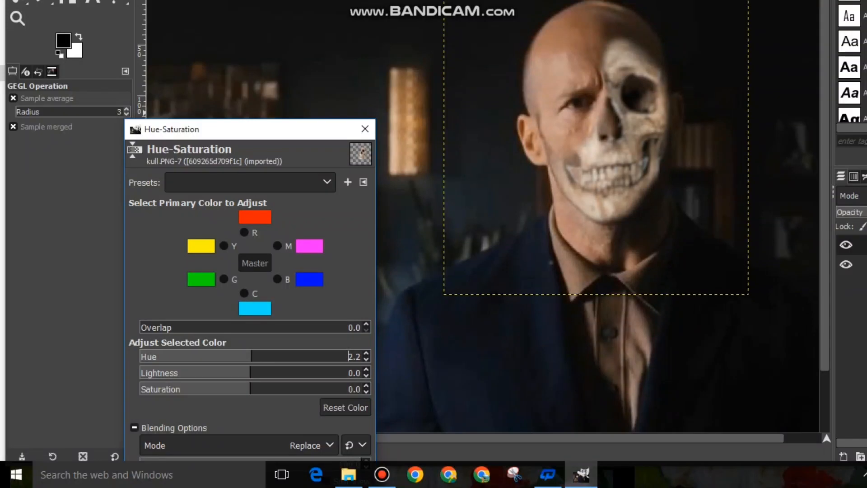
{"action": "mouse_move", "coordinate": [250, 373]}
{"action": "left_mouse_down"}
{"action": "mouse_move", "coordinate": [166, 373]}
{"action": "mouse_move", "coordinate": [338, 373]}
{"action": "mouse_move", "coordinate": [237, 372]}
{"action": "left_mouse_up"}
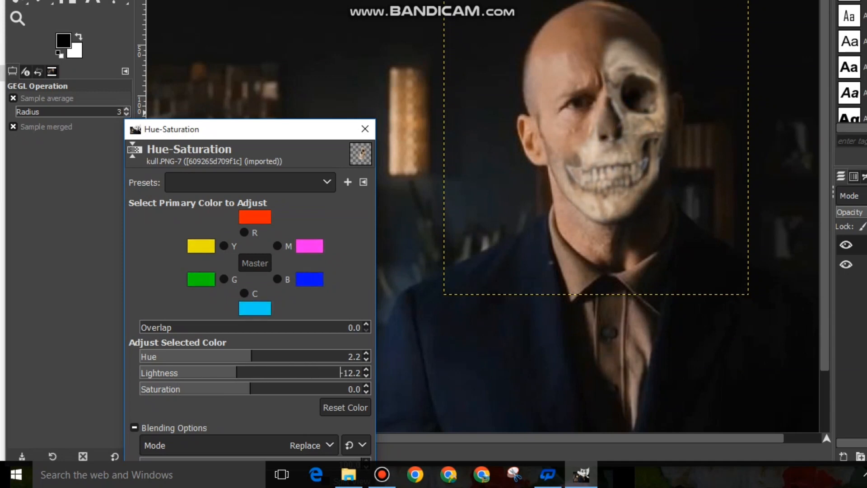
{"action": "left_click_drag", "start_coordinate": [341, 388], "coordinate": [295, 388]}
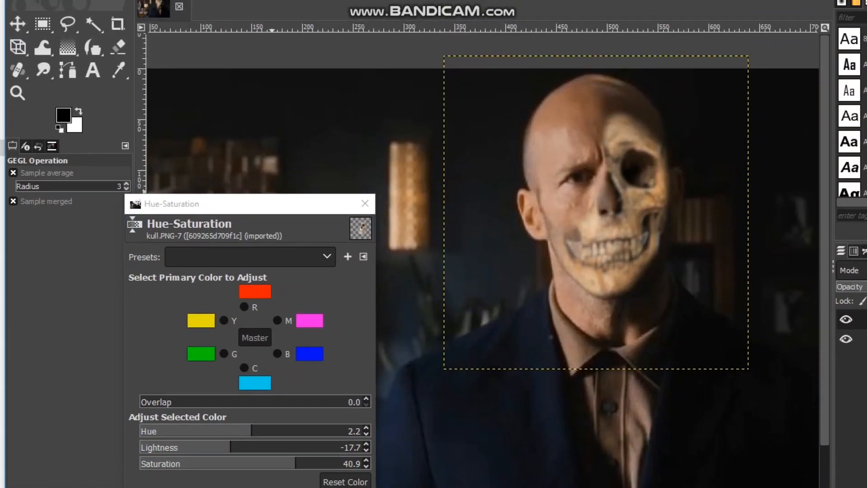
{"action": "left_click_drag", "start_coordinate": [273, 129], "coordinate": [272, 71]}
{"action": "left_click", "coordinate": [279, 446]}
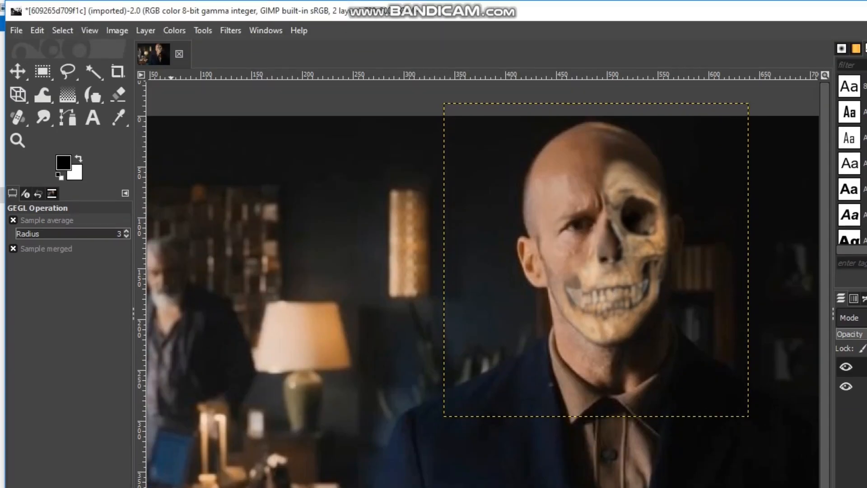
Darken the skull layer with Curves by pulling the Value curve down to input 158, output 82
{"action": "left_click", "coordinate": [174, 31]}
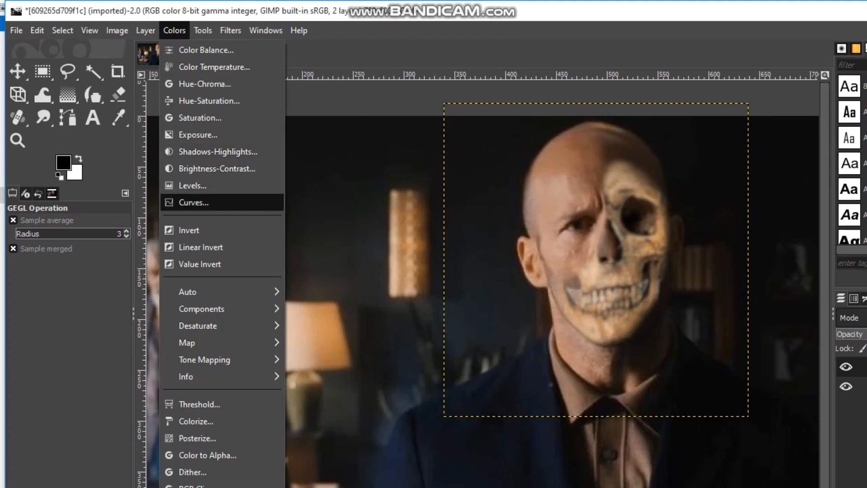
{"action": "left_click", "coordinate": [194, 203]}
{"action": "left_click_drag", "start_coordinate": [223, 223], "coordinate": [227, 272]}
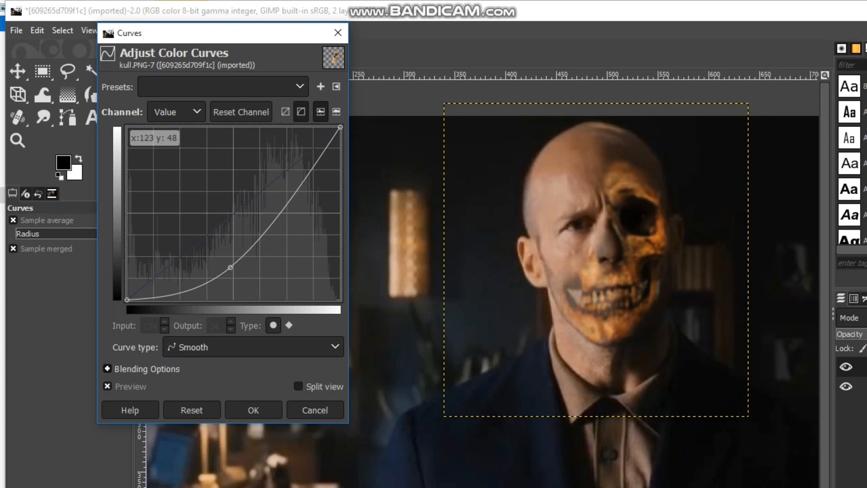
{"action": "left_click_drag", "start_coordinate": [230, 267], "coordinate": [259, 244]}
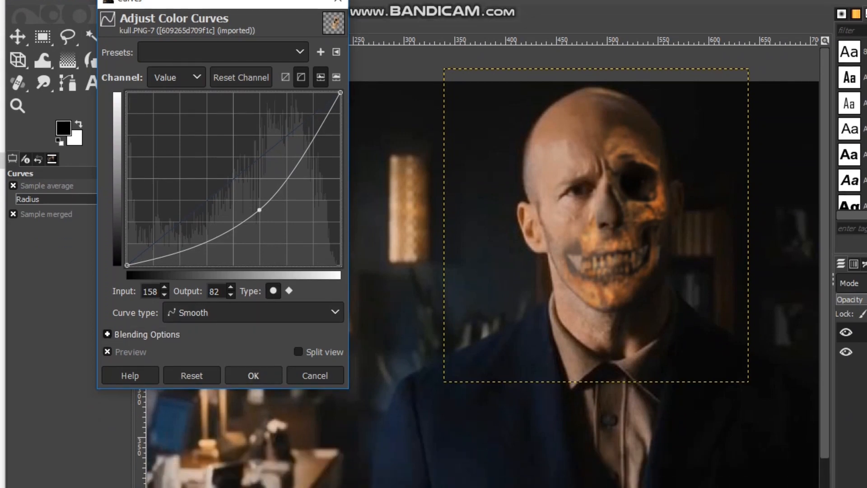
{"action": "left_click", "coordinate": [253, 411]}
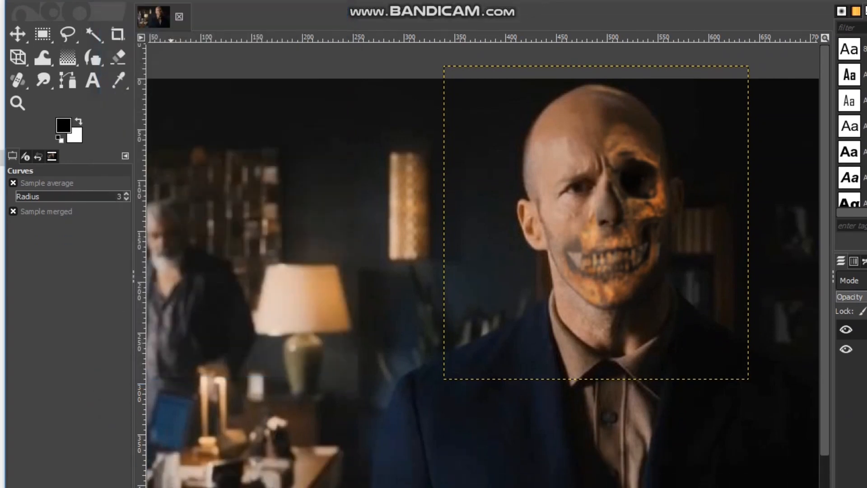